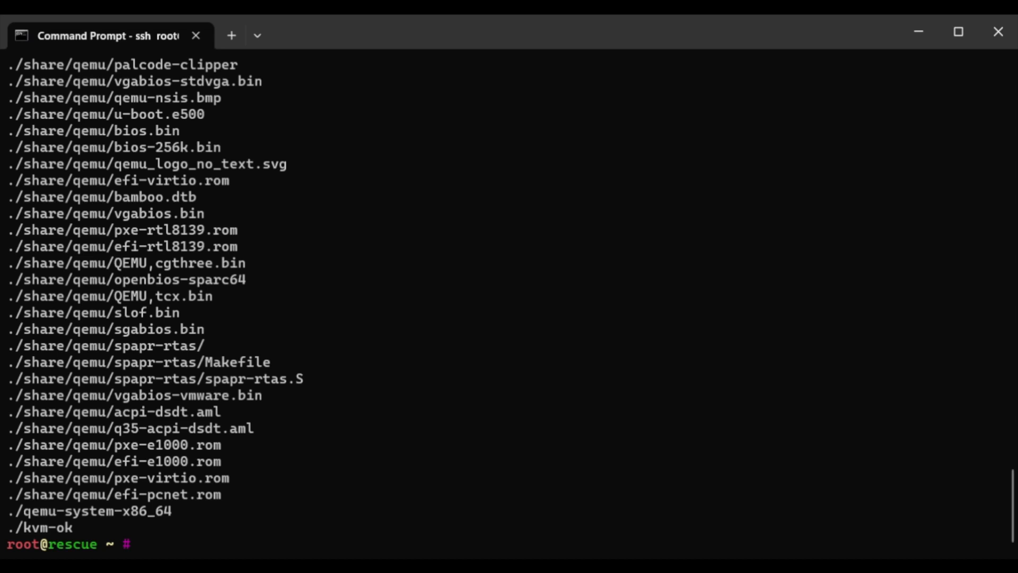
pyautogui.write('/tmp')
pyautogui.press('Return')
pyautogui.write('wget http://mirror.hetzner.de/bootimages/windows/SW_DVD9_Win_Server_STD_CORE_2019_1809.11_64Bit_English_DC_STD_MLF_X22-51041.ISO')
pyautogui.press('Return')
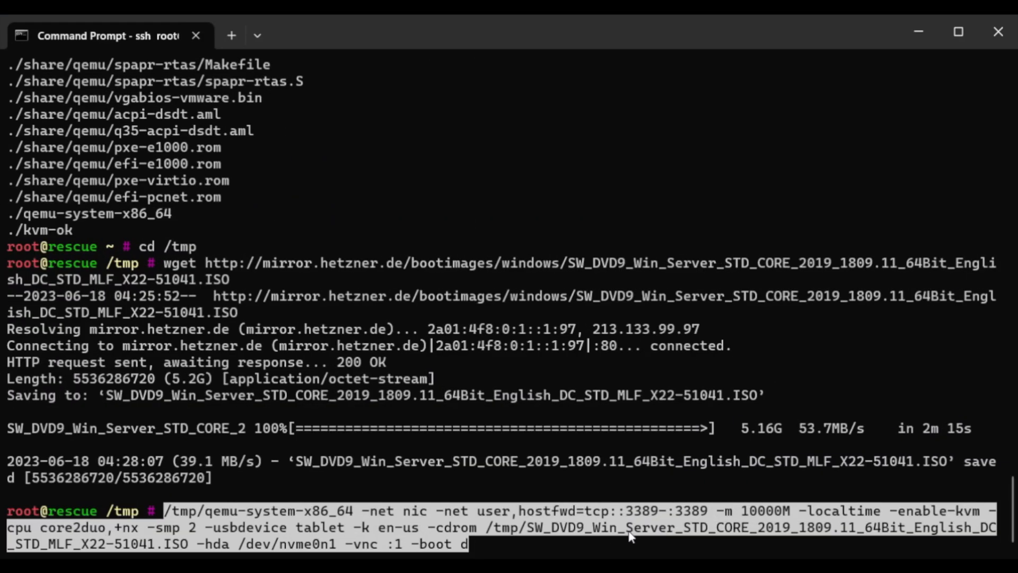
# Run /tmp/qemu-system-x86_64 to boot the downloaded ISO with TCP port 3389 forwarded, -m 10000M, -smp 2, -hda /dev/nvme0n1, -vnc :1 and -boot d.
pyautogui.press('Return')
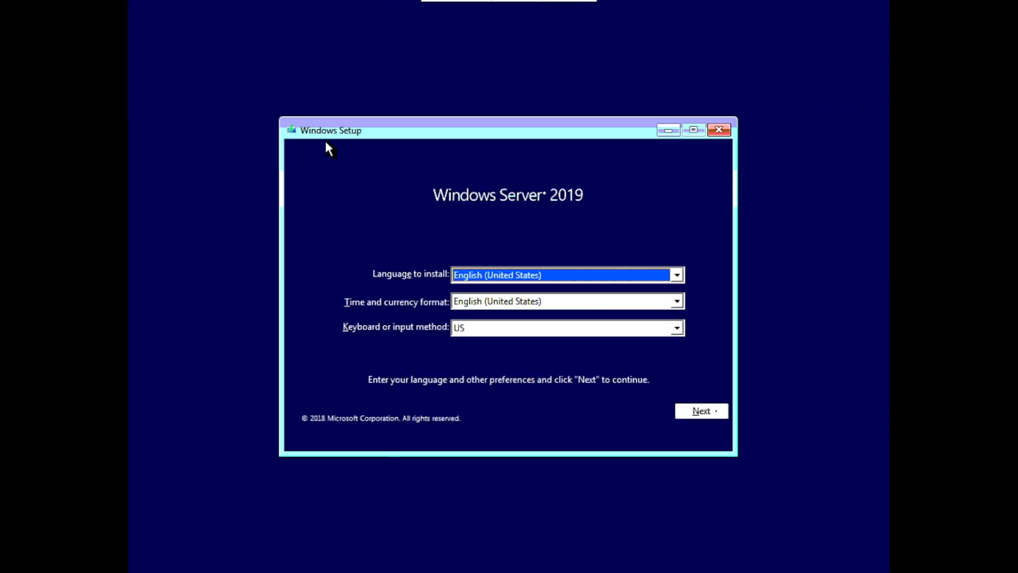
# Start the Windows Server installation with the default language settings and choose Windows Server 2019 Datacenter (Desktop Experience).
pyautogui.click(714, 417)
pyautogui.click(526, 291)
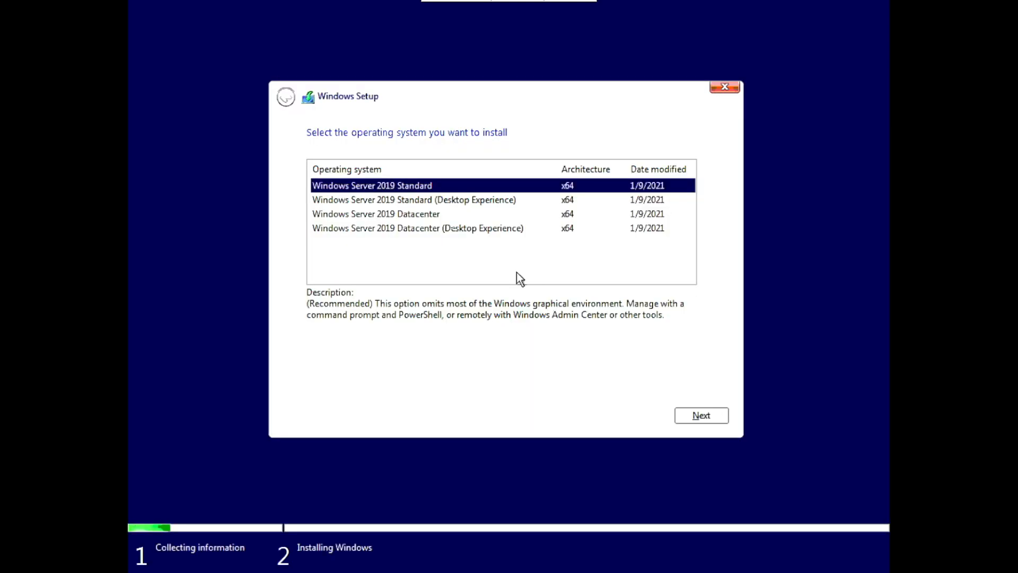
pyautogui.click(452, 229)
pyautogui.click(694, 413)
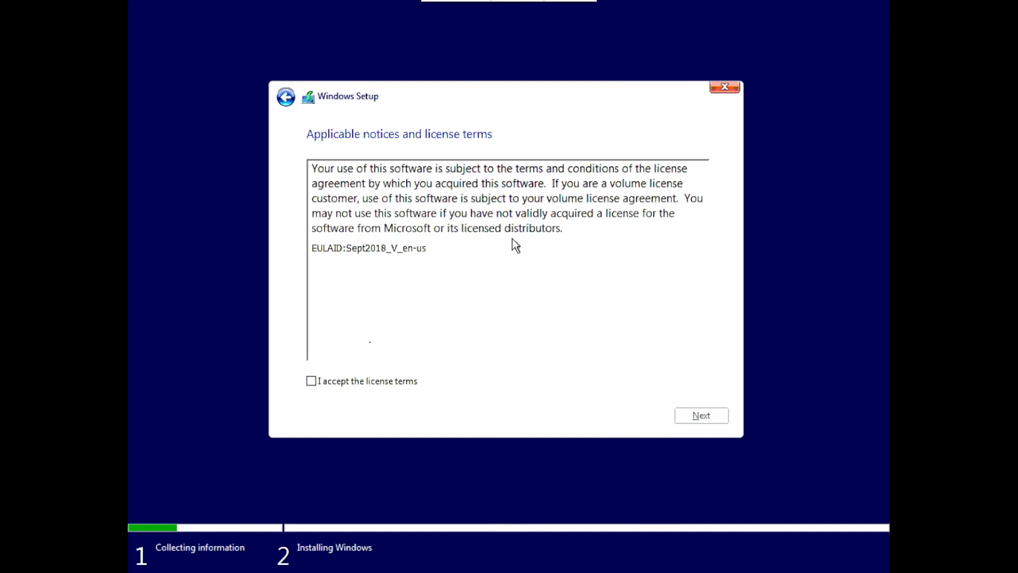
# Accept the license terms and choose the custom installation type.
pyautogui.click(369, 381)
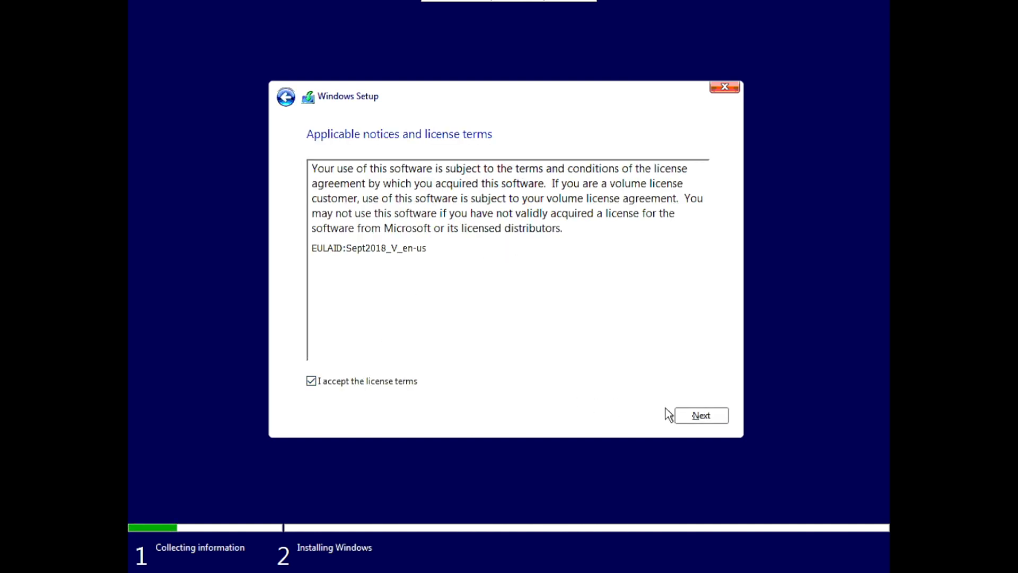
pyautogui.click(694, 415)
pyautogui.click(482, 278)
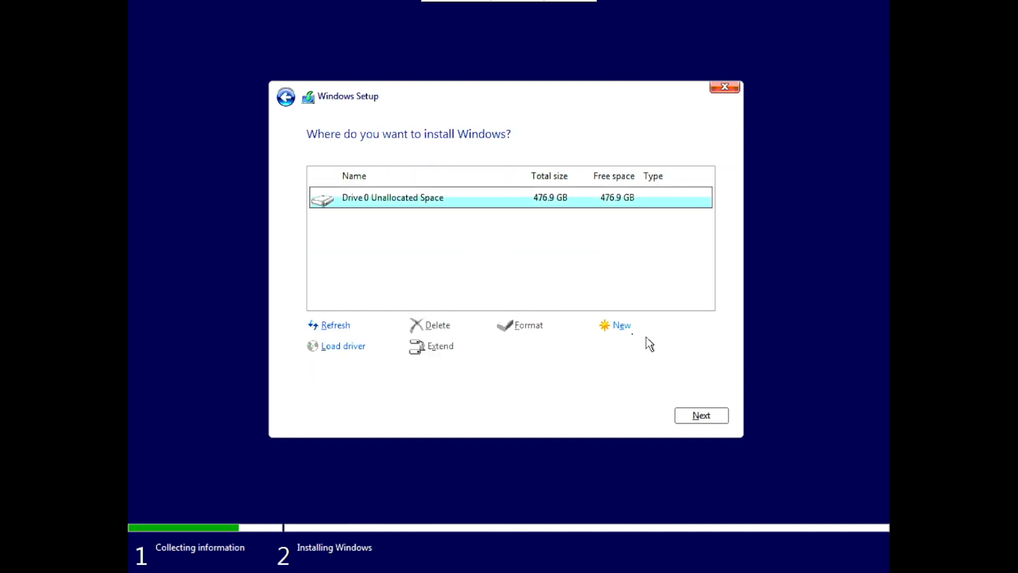
# Create a 100000 MB partition in Drive 0's unallocated space and install Windows on the primary partition.
pyautogui.click(622, 326)
pyautogui.click(555, 347)
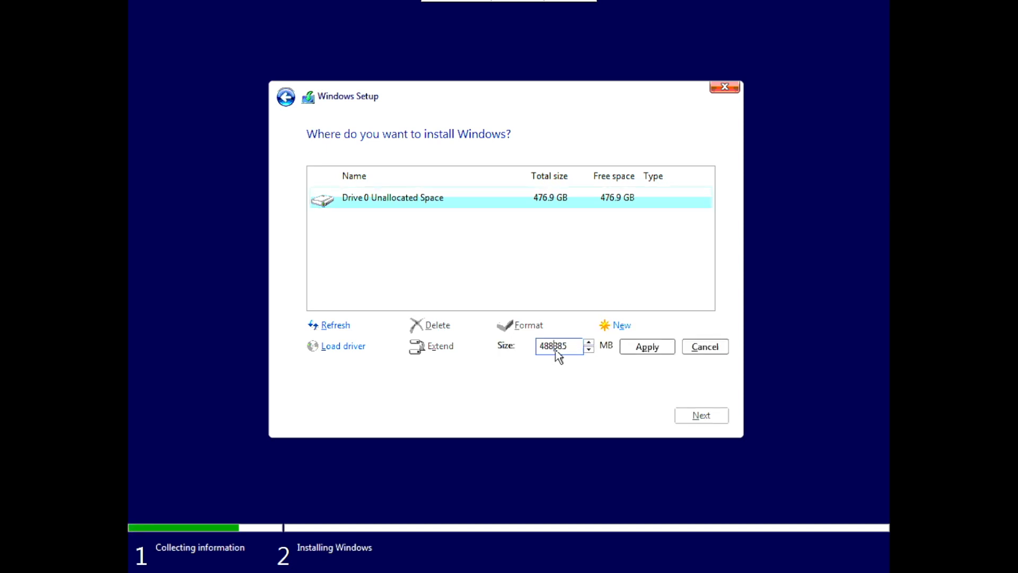
pyautogui.doubleClick(555, 349)
pyautogui.write('100000')
pyautogui.click(646, 348)
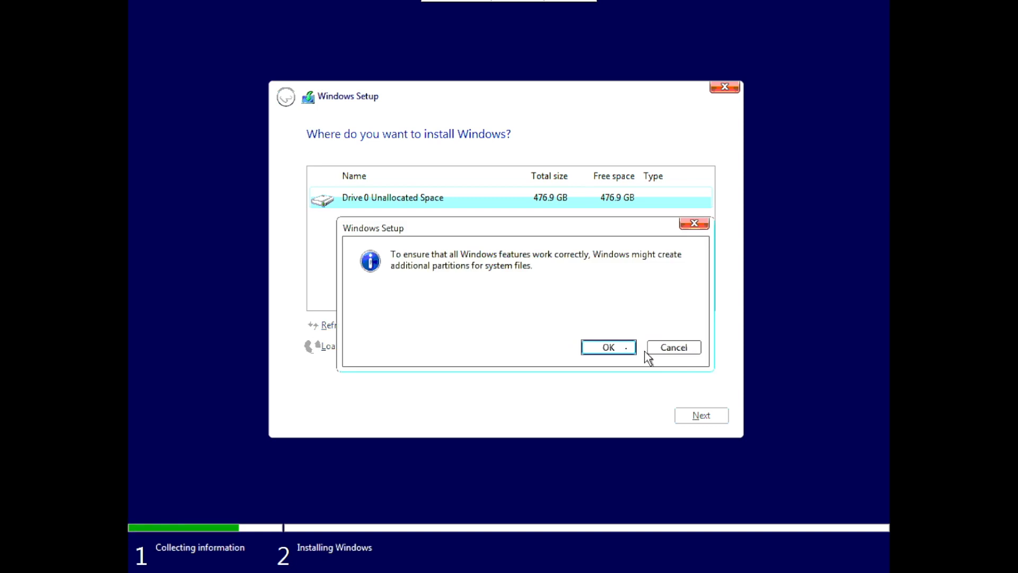
pyautogui.click(621, 347)
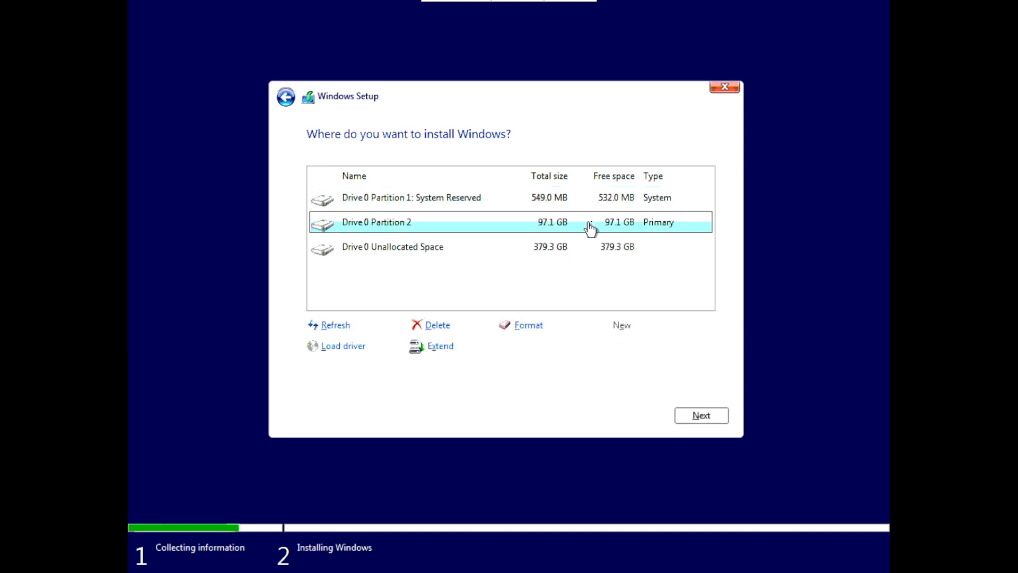
pyautogui.click(695, 421)
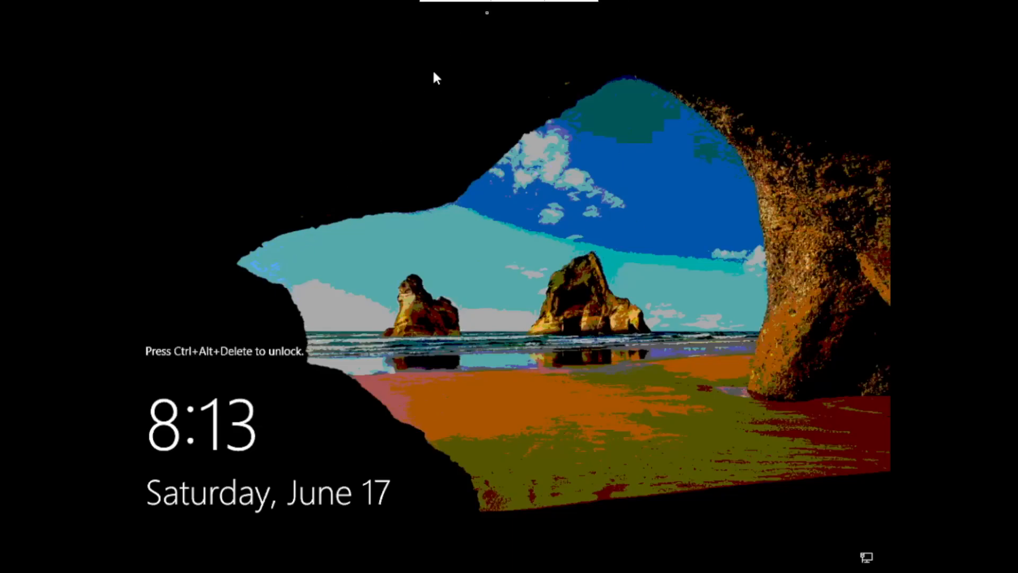
# Unlock the Windows Server lock screen and sign in as Administrator with the account password.
pyautogui.moveTo(485, 4)
pyautogui.moveTo(432, 11)
pyautogui.click(482, 11)
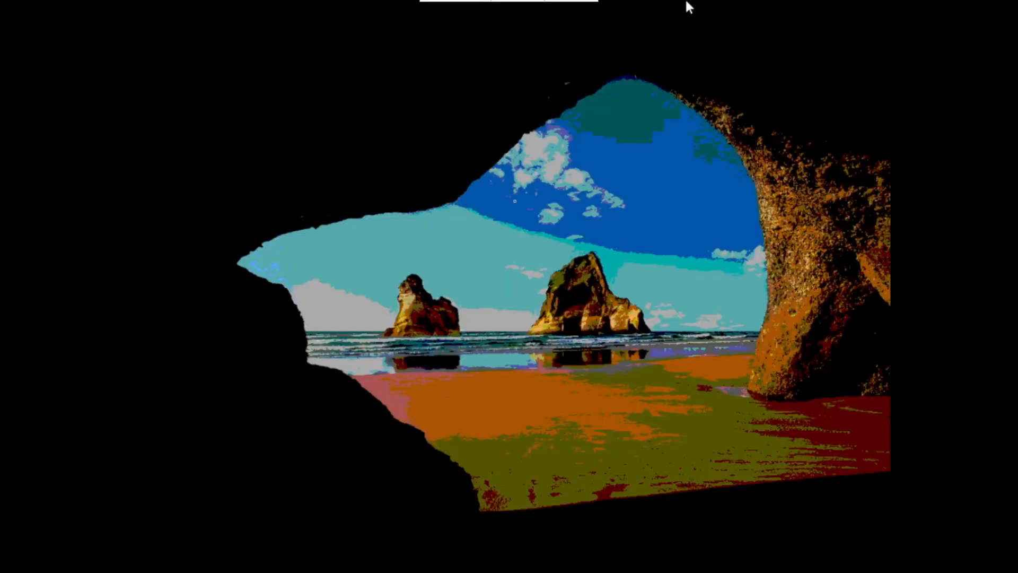
pyautogui.write('•••••••')
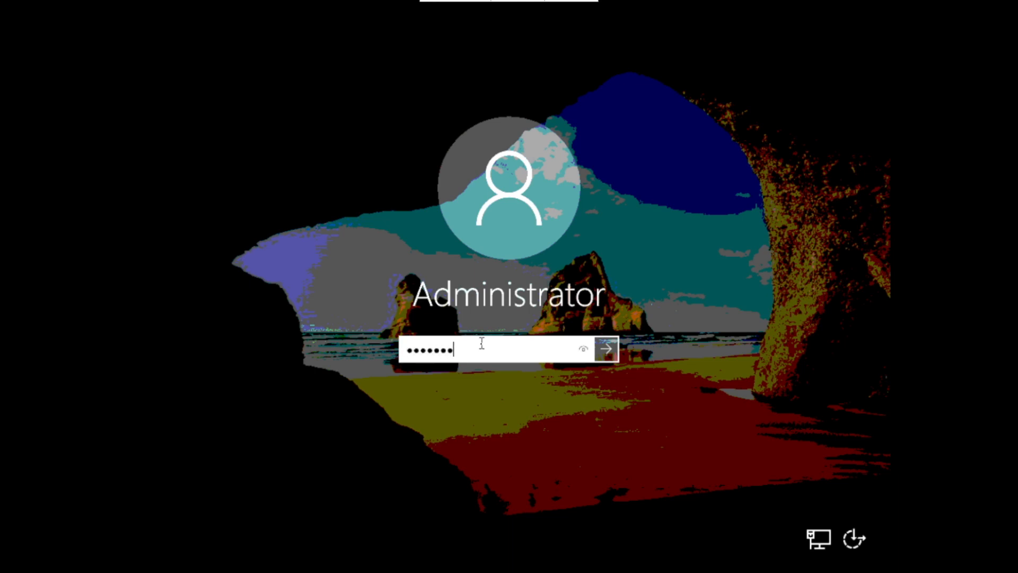
pyautogui.write('•••••')
pyautogui.press('Return')
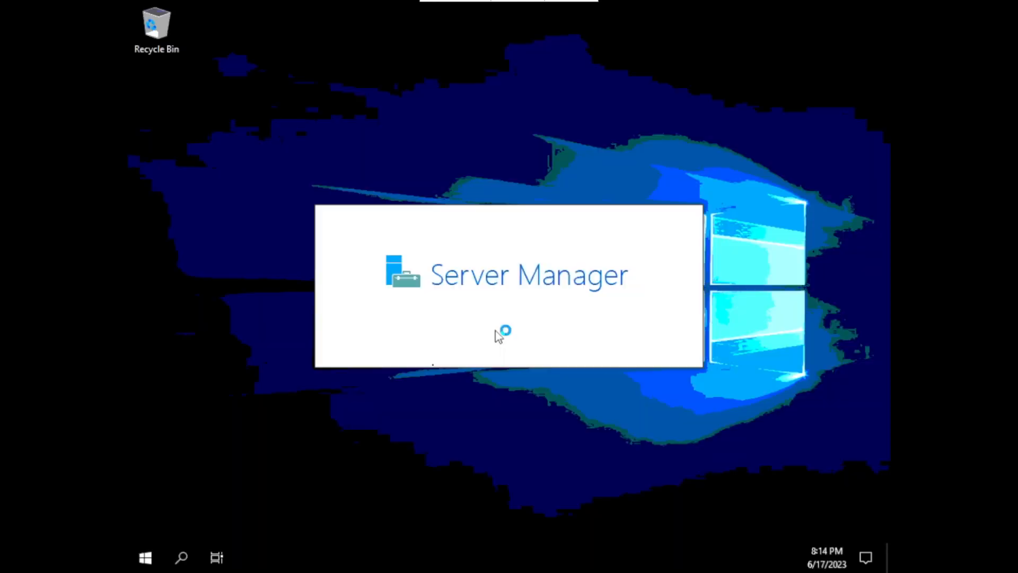
# Open the list of disks under File and Storage Services in Server Manager.
pyautogui.click(745, 278)
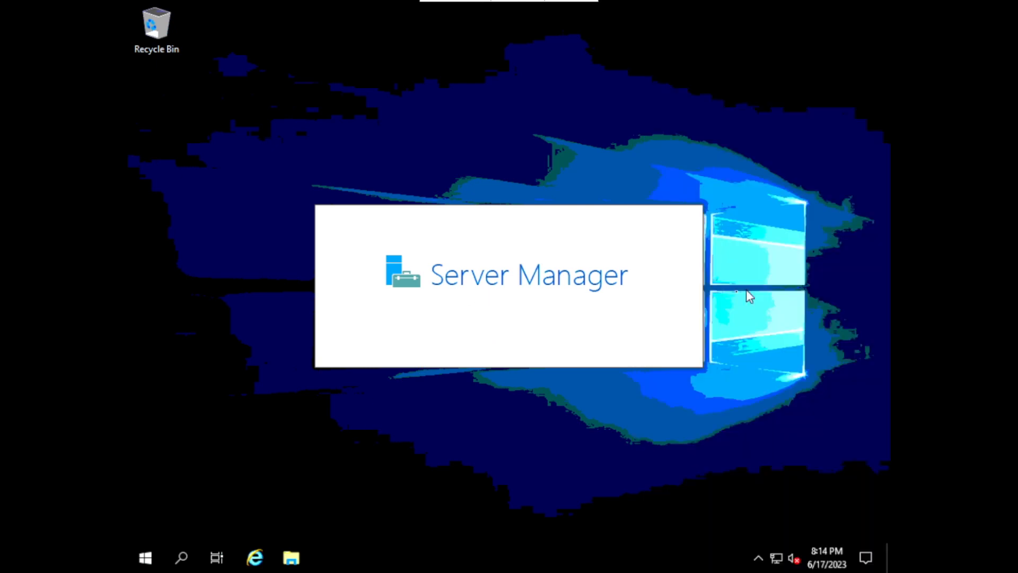
pyautogui.click(509, 29)
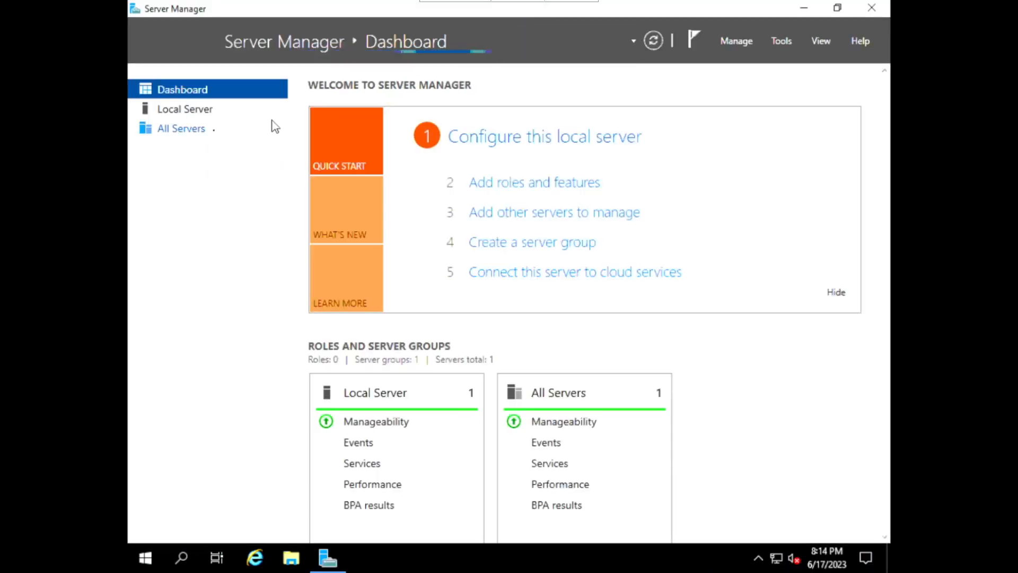
pyautogui.click(208, 131)
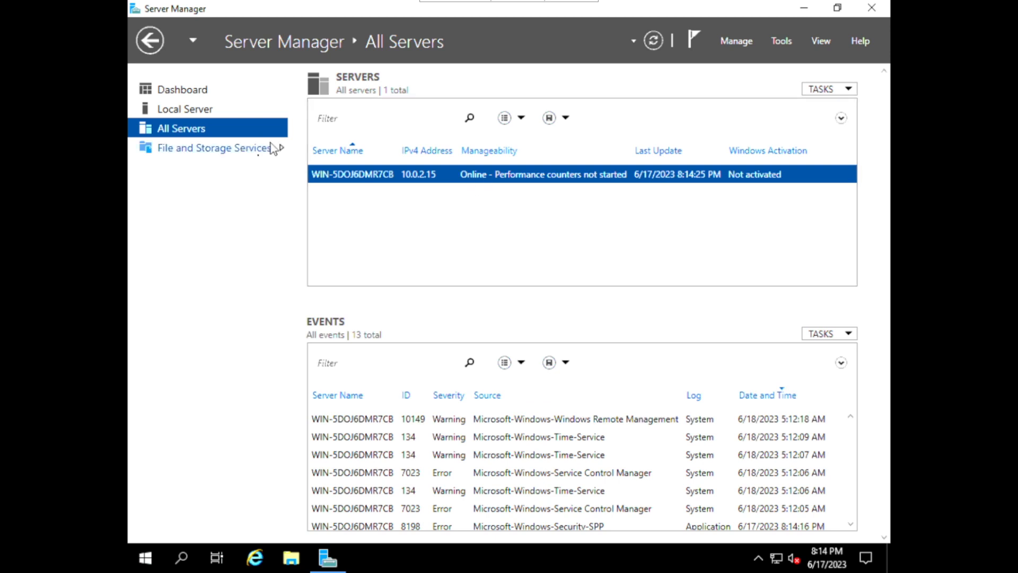
pyautogui.click(265, 146)
pyautogui.click(204, 130)
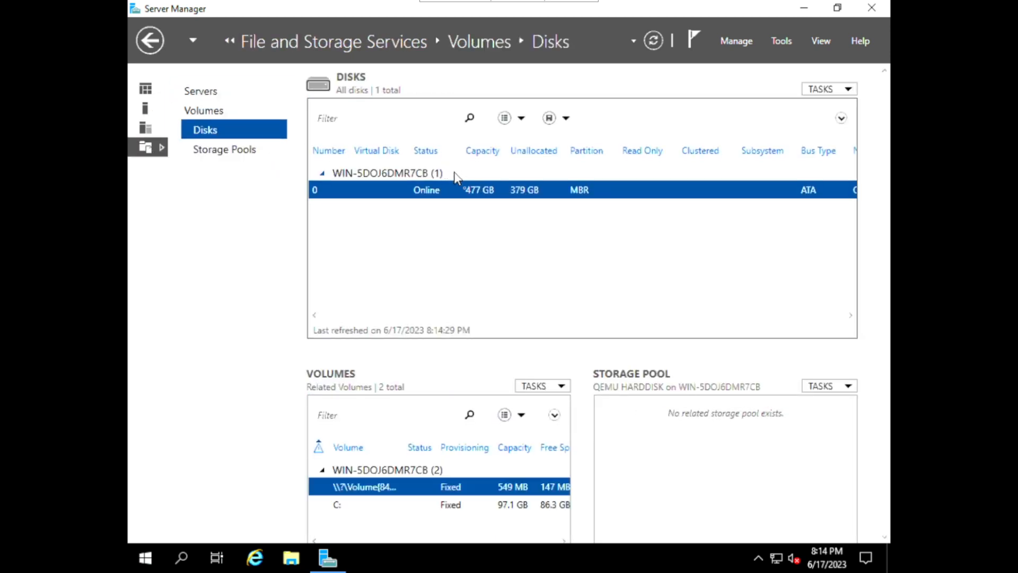
# Create a default NTFS volume labelled New Volume in disk 0's unallocated space and close Server Manager.
pyautogui.rightClick(468, 191)
pyautogui.click(509, 202)
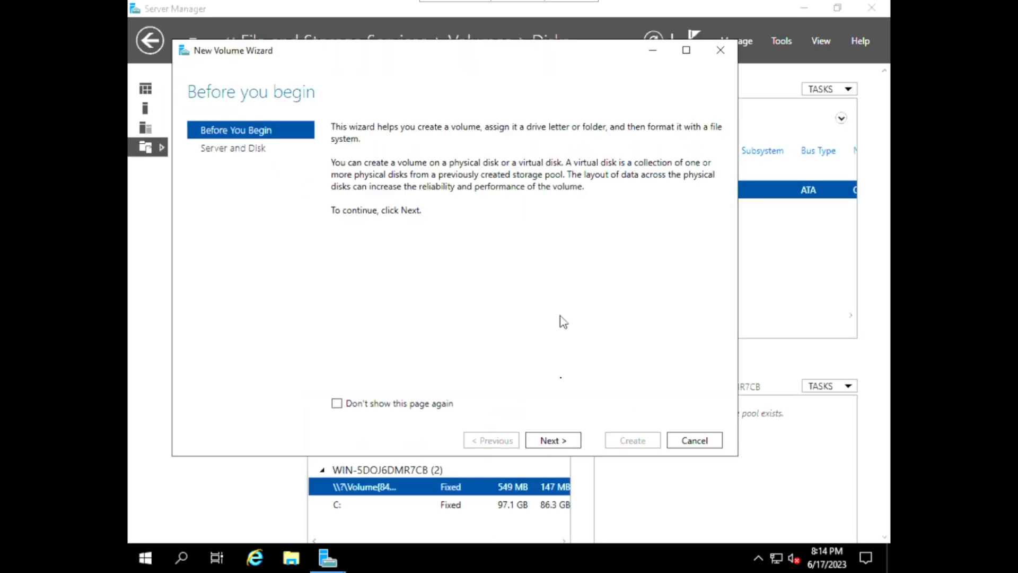
pyautogui.click(557, 442)
pyautogui.click(558, 443)
pyautogui.click(564, 441)
pyautogui.click(565, 441)
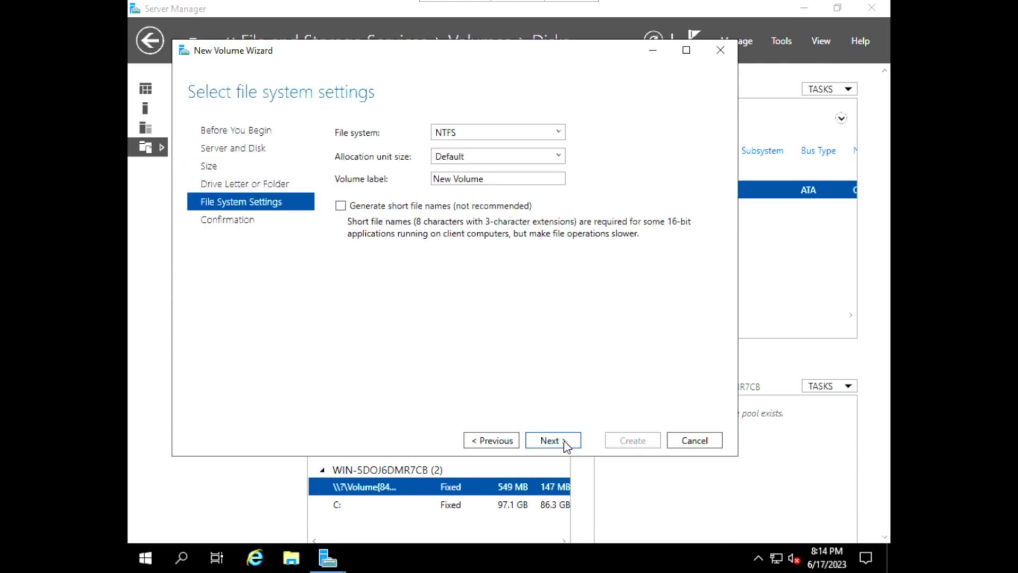
pyautogui.click(564, 441)
pyautogui.click(618, 446)
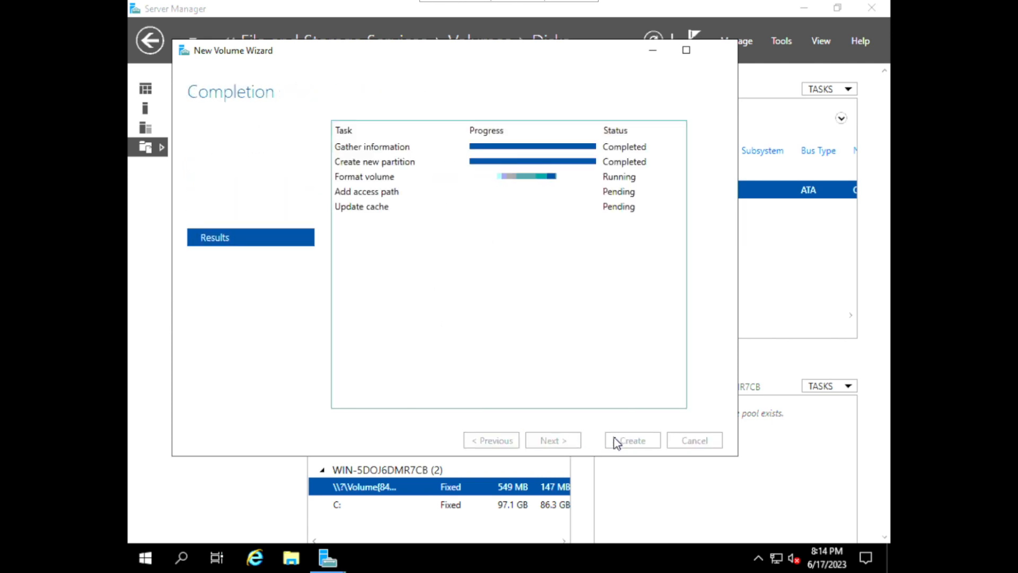
pyautogui.click(617, 444)
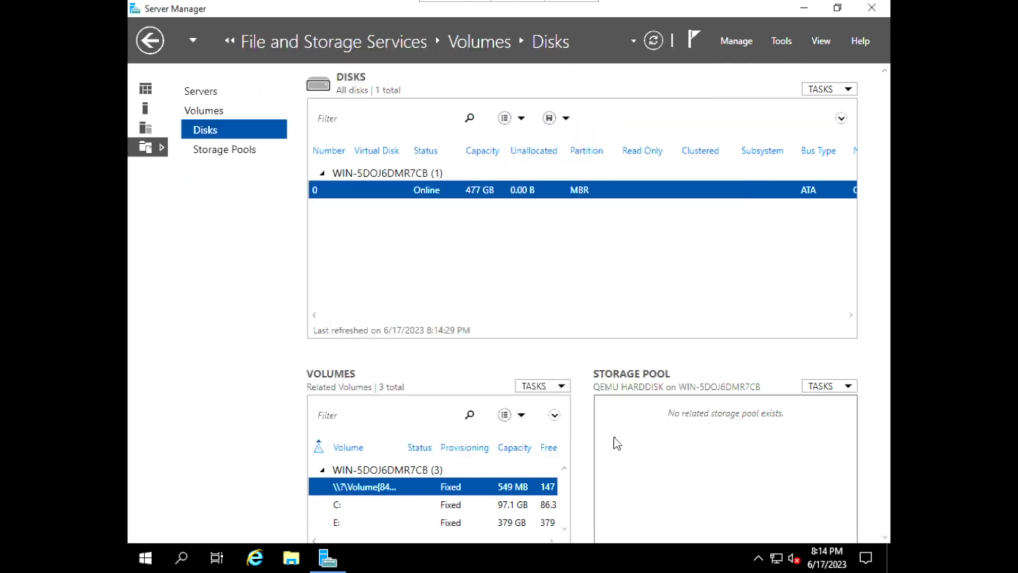
pyautogui.click(871, 7)
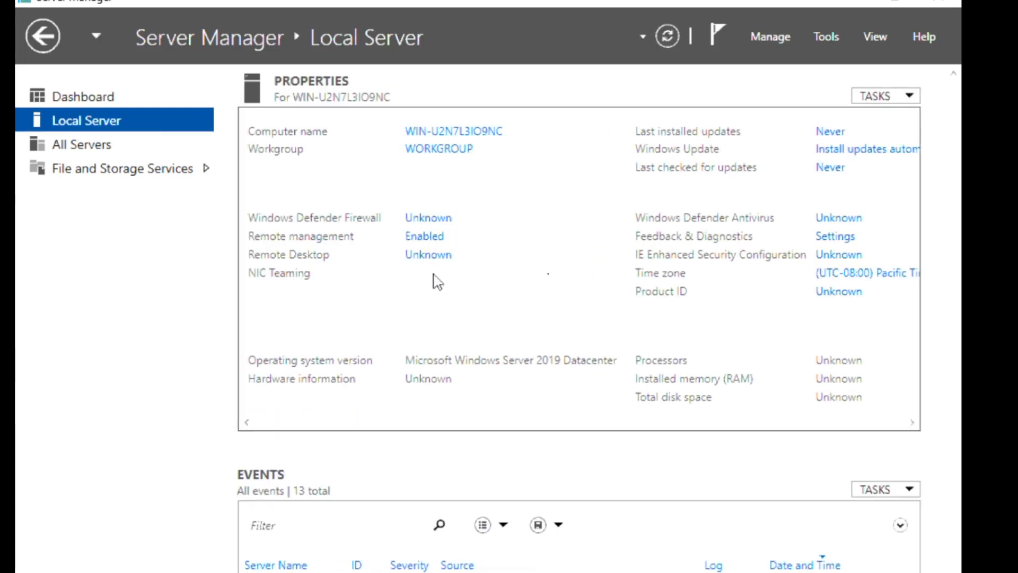
# Enable Remote Desktop on the local server by allowing remote connections, keeping Network Level Authentication required.
pyautogui.click(427, 255)
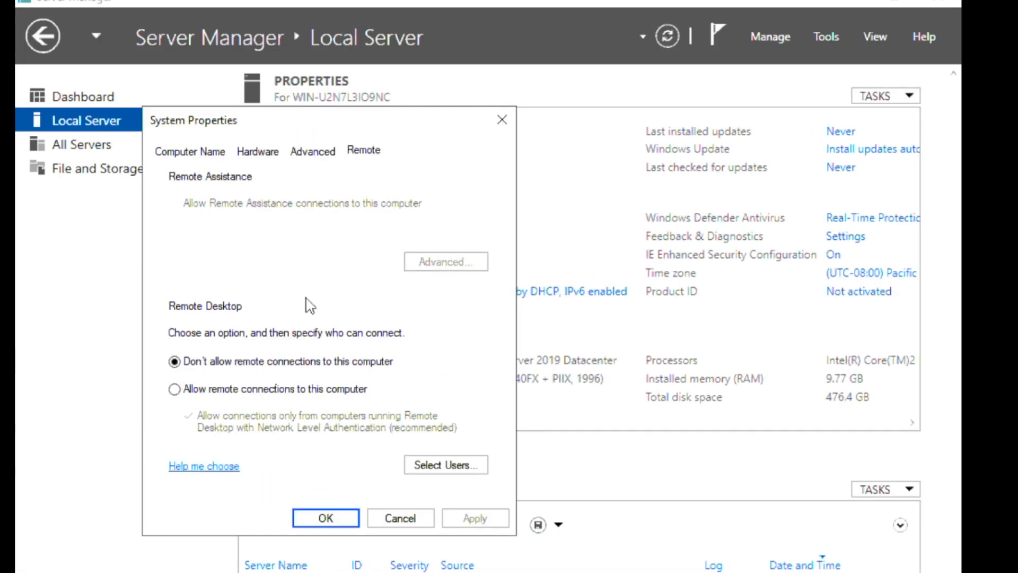
pyautogui.click(281, 391)
pyautogui.click(335, 323)
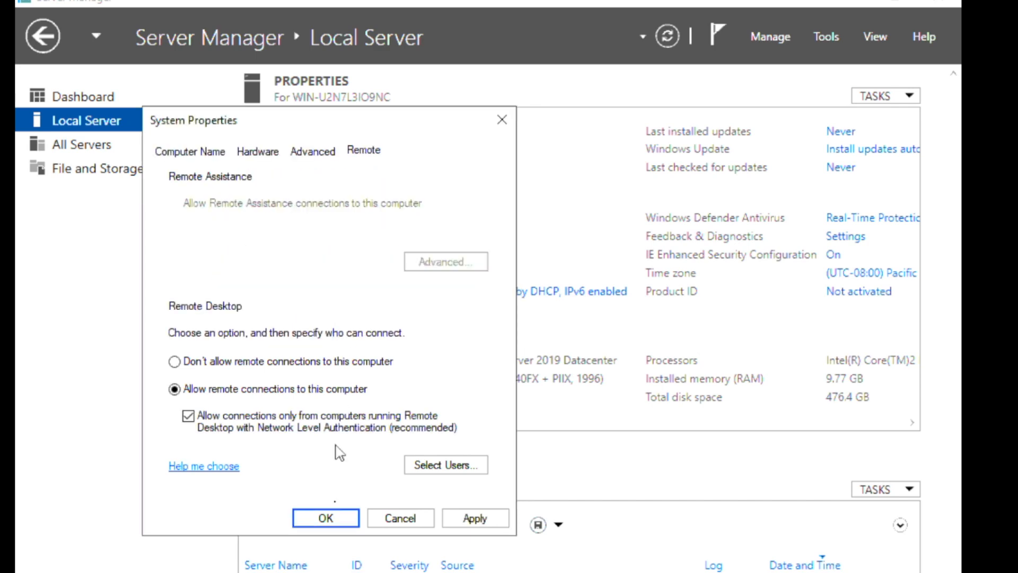
pyautogui.click(331, 518)
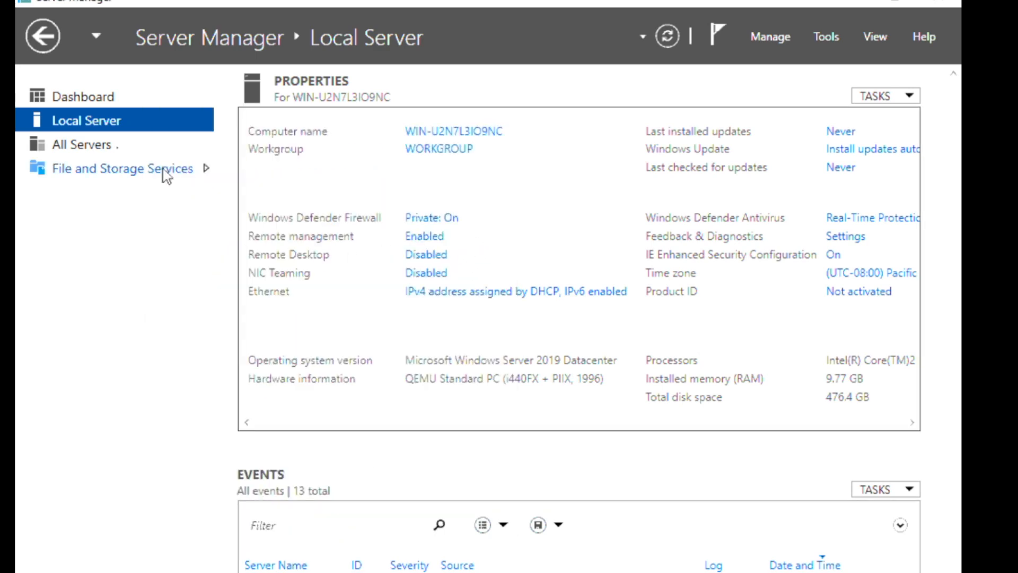
pyautogui.click(121, 141)
pyautogui.click(122, 129)
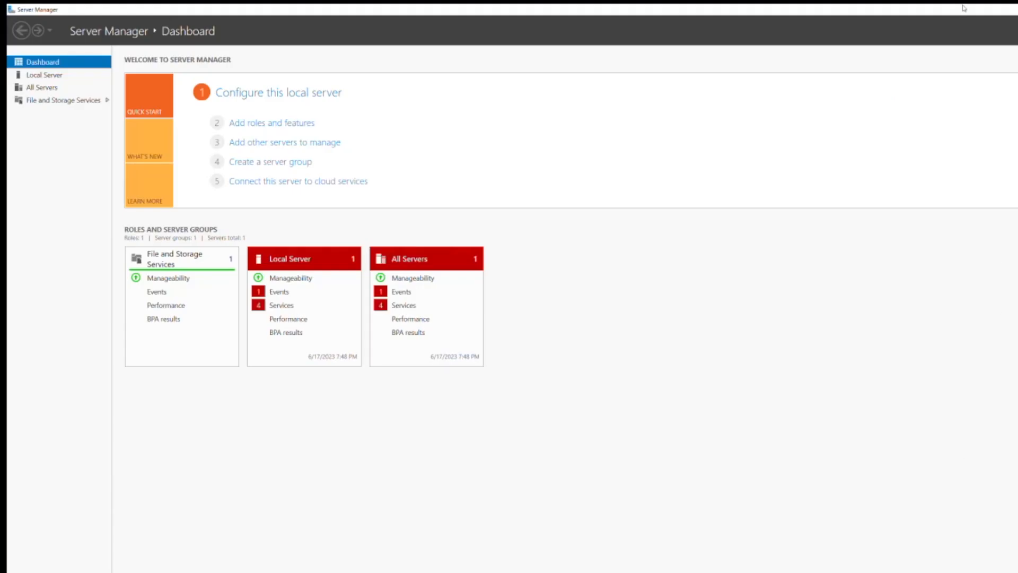
# Start a new volume on the unallocated disk 1 under File and Storage Services and initialize the disk as GPT.
pyautogui.click(65, 101)
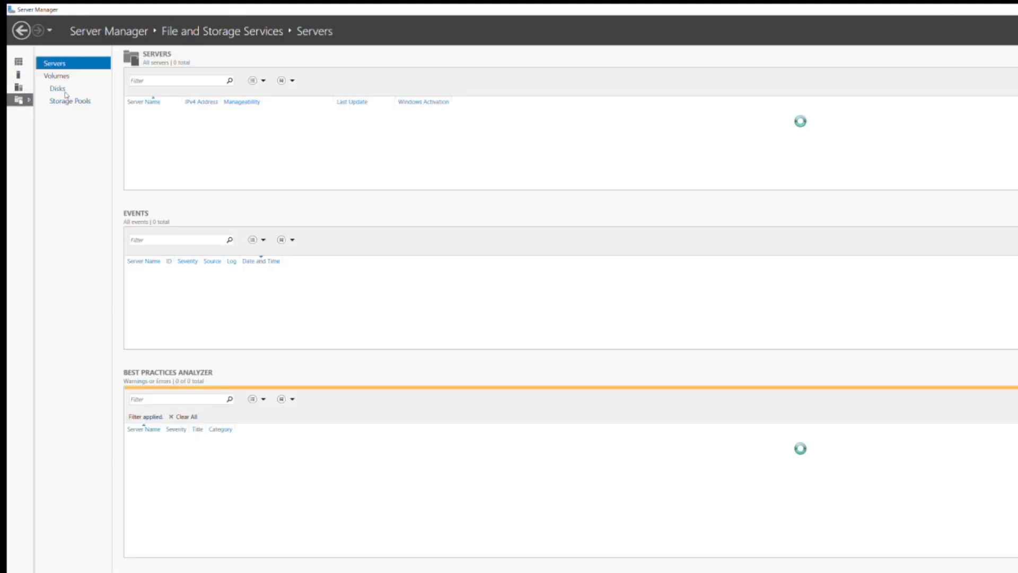
pyautogui.click(62, 90)
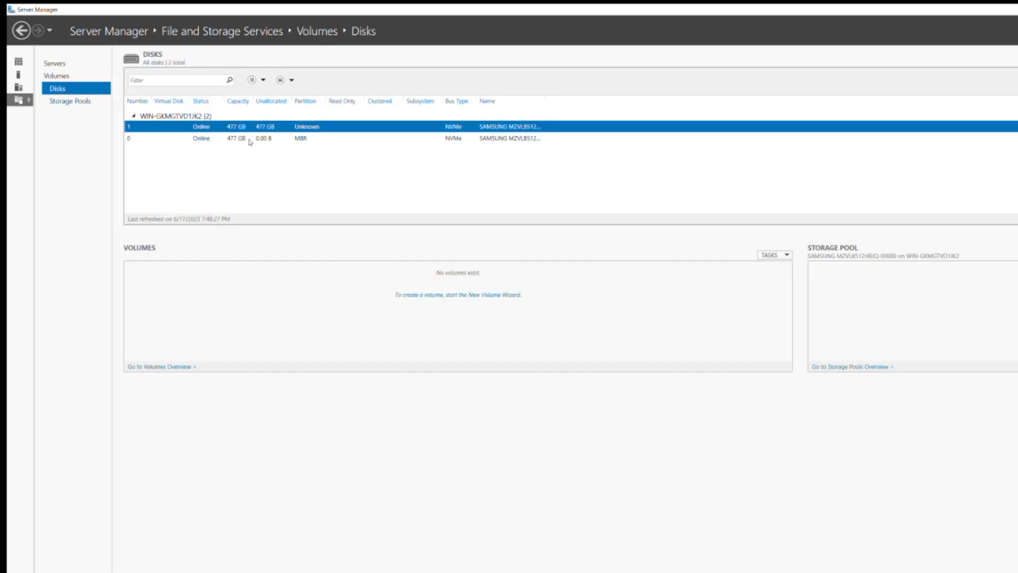
pyautogui.click(260, 138)
pyautogui.rightClick(266, 139)
pyautogui.rightClick(267, 127)
pyautogui.press('Escape')
pyautogui.click(362, 353)
pyautogui.click(362, 353)
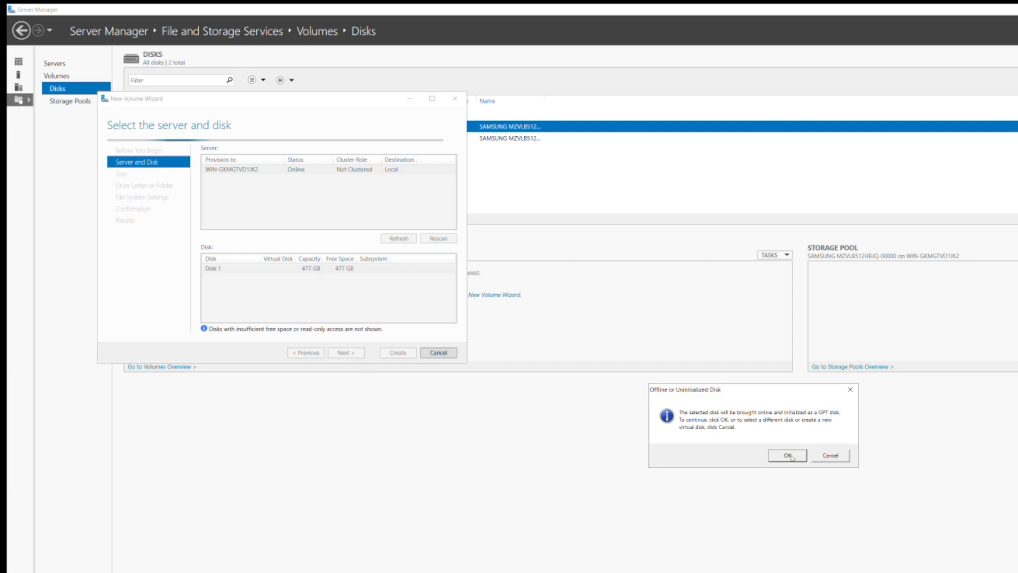
pyautogui.click(788, 455)
# Create the volume on disk 1 with drive letter D, the NTFS file system and the label New Volume.
pyautogui.click(354, 352)
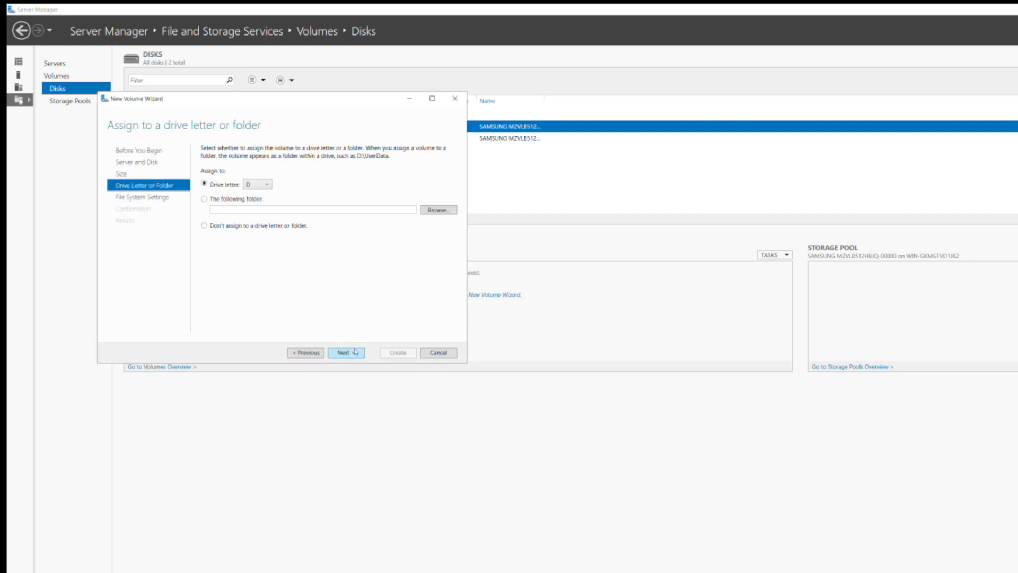
pyautogui.click(355, 351)
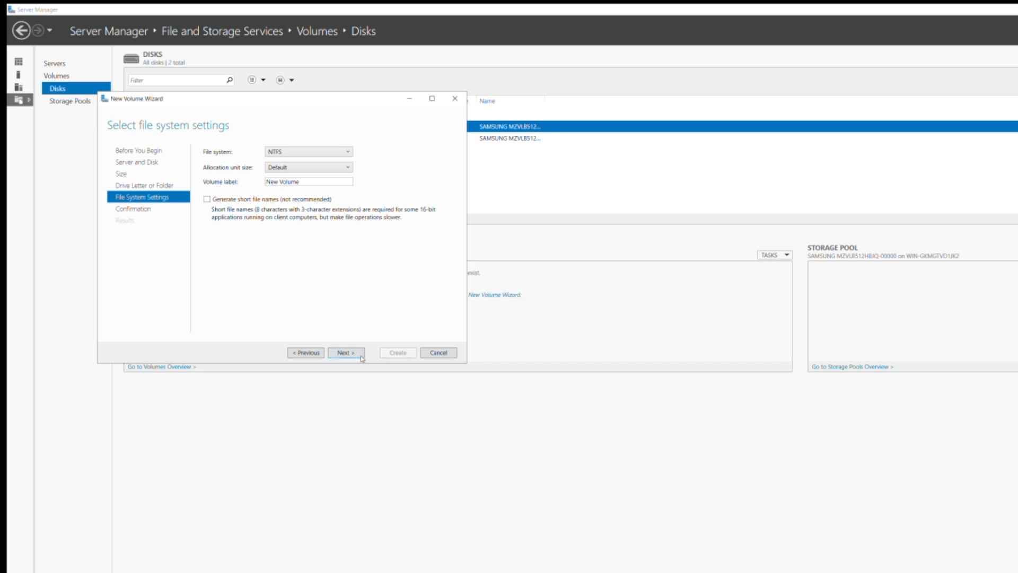
pyautogui.click(361, 357)
pyautogui.click(395, 357)
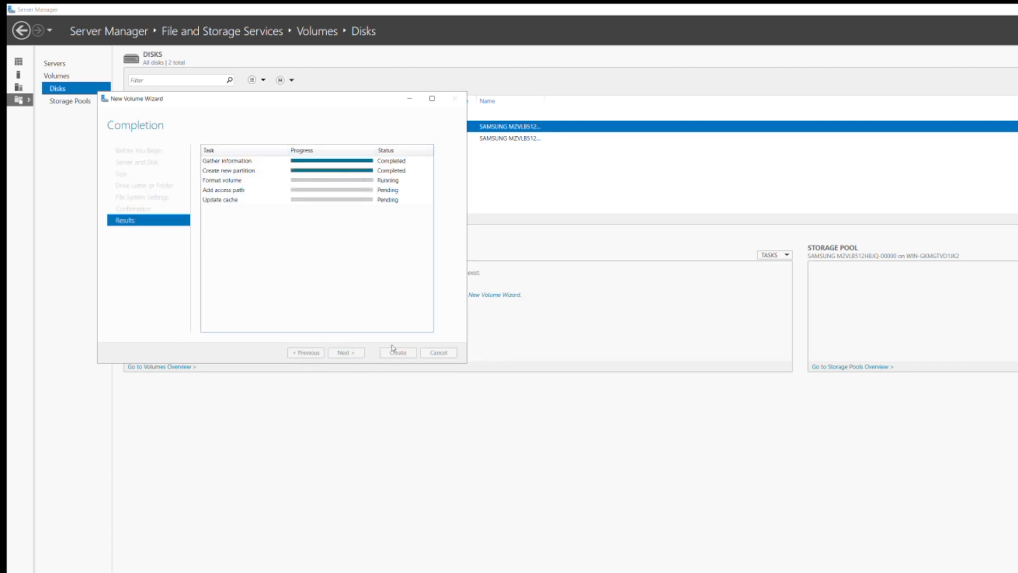
pyautogui.click(397, 353)
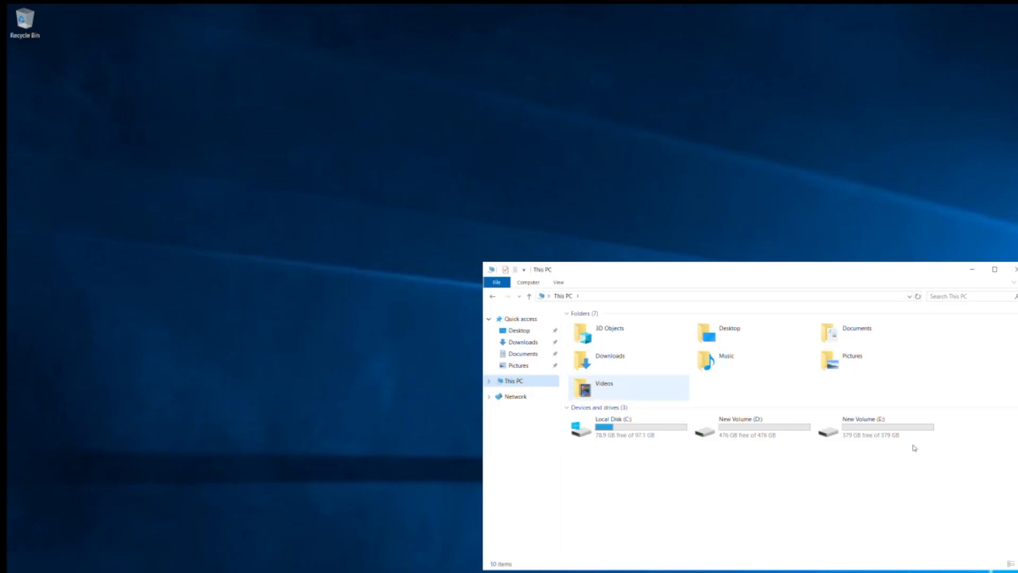
# Examine the local disk and the new D: and E: volumes in This PC.
pyautogui.click(673, 431)
pyautogui.click(848, 437)
pyautogui.click(829, 491)
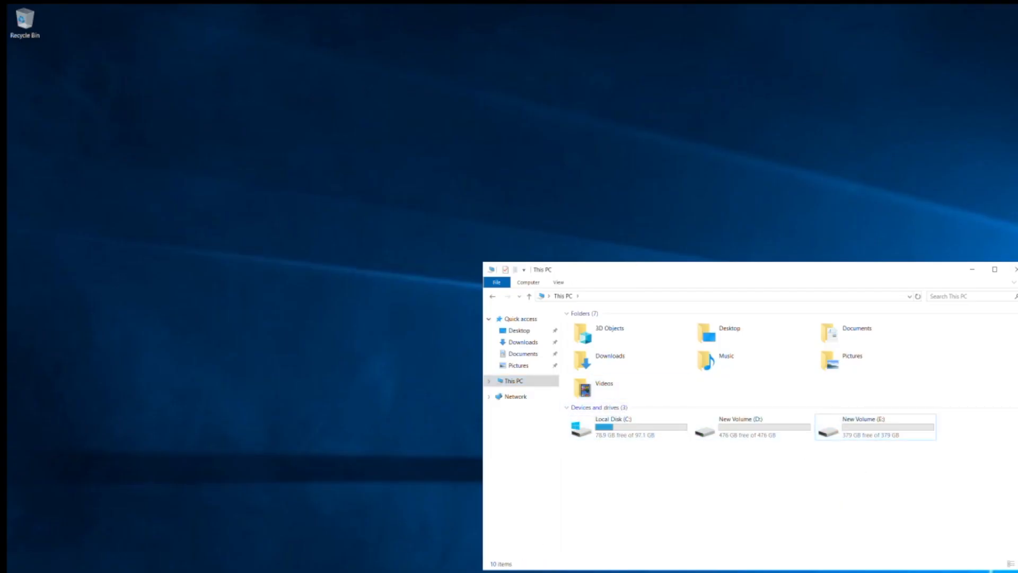
pyautogui.click(236, 8)
pyautogui.press('super+s')
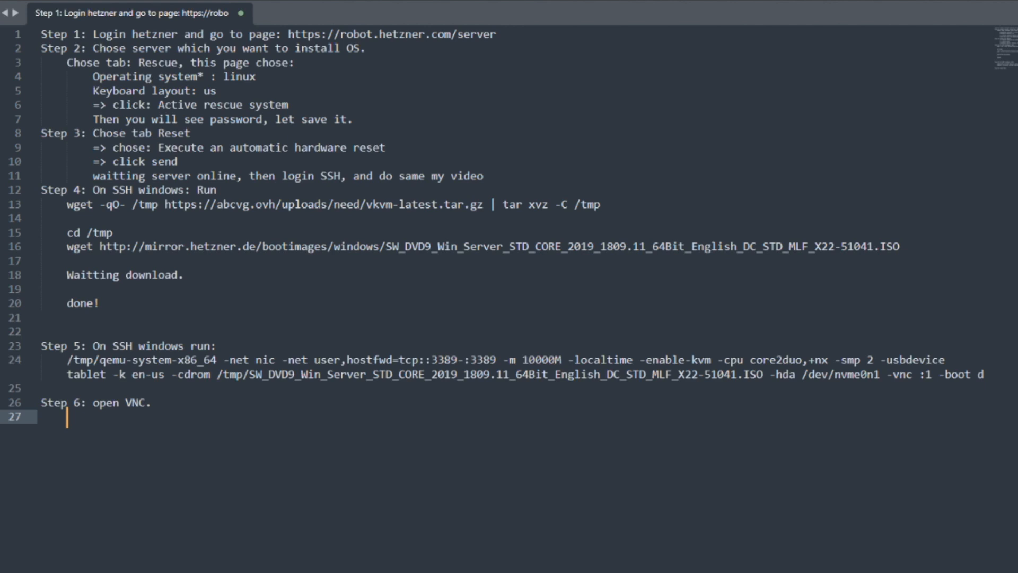
# Add the line "=> After finish for installing." under Step 6 of the installation notes.
pyautogui.write('=> Afdt')
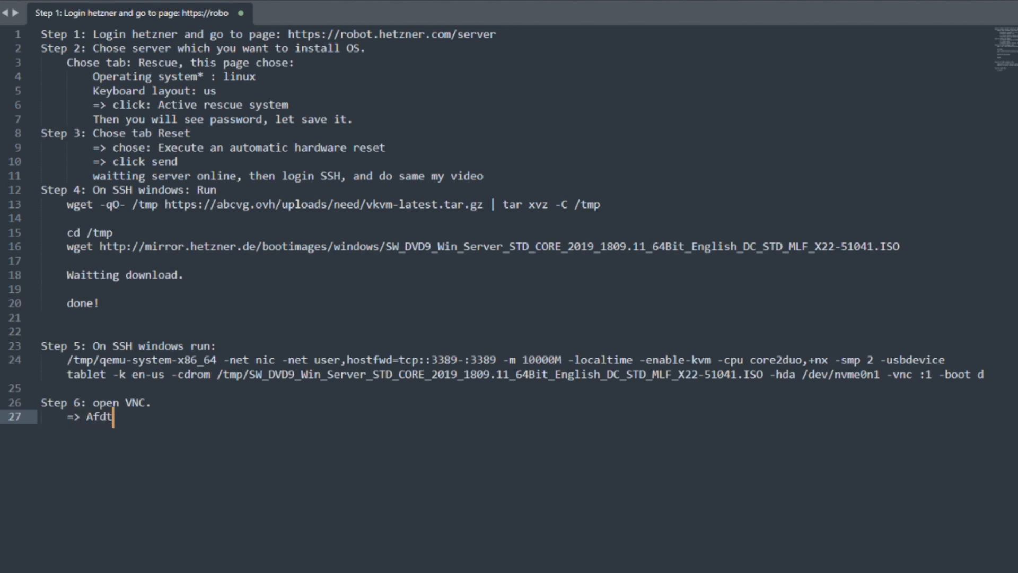
pyautogui.press('BackSpace')
pyautogui.write('ter finish for install')
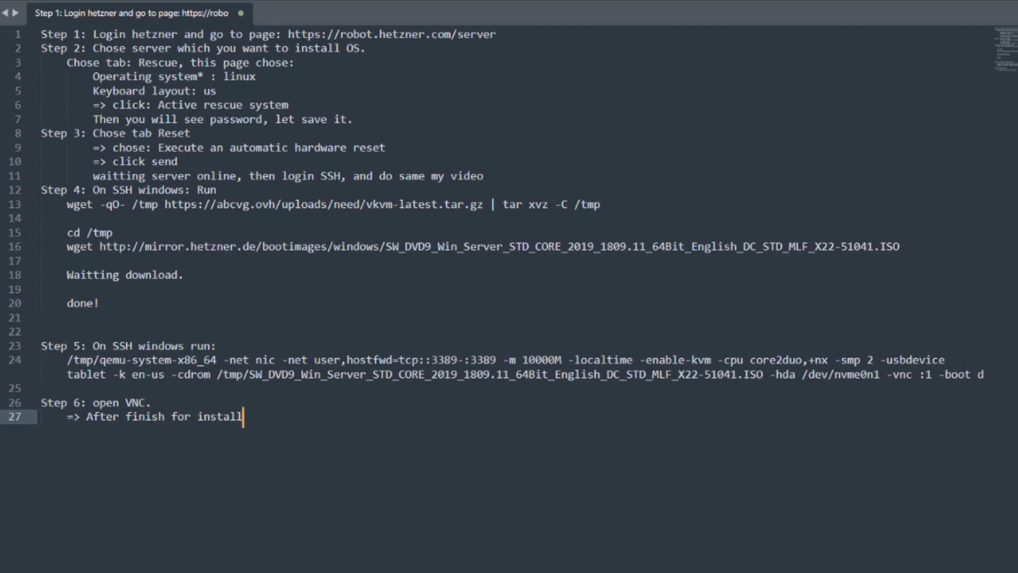
pyautogui.write('ing.')
# Add the line "Let reset server via Hetzner controll page." below the installation-finished note in Step 6.
pyautogui.press('Return')
pyautogui.write('Let re')
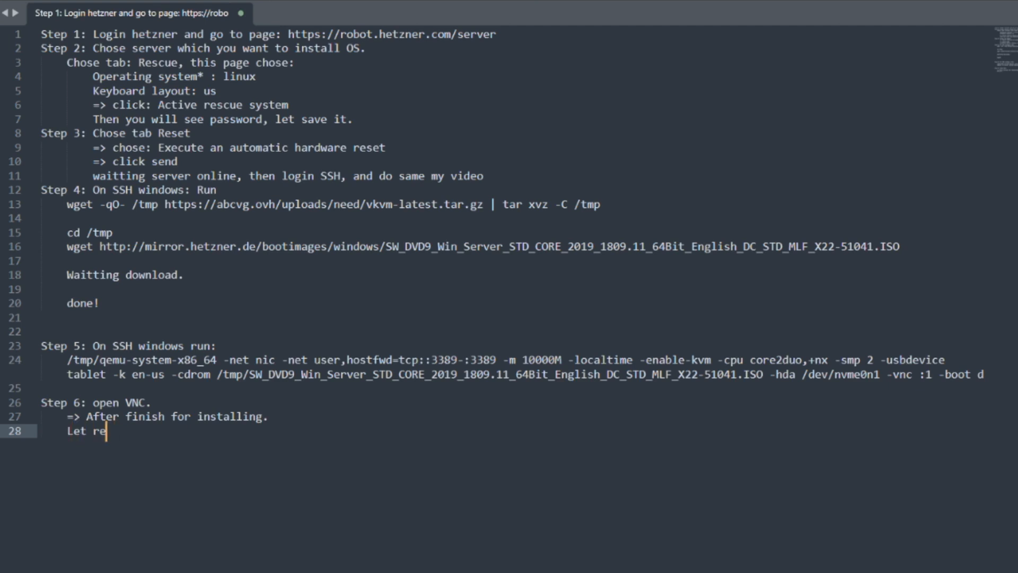
pyautogui.write('set server via')
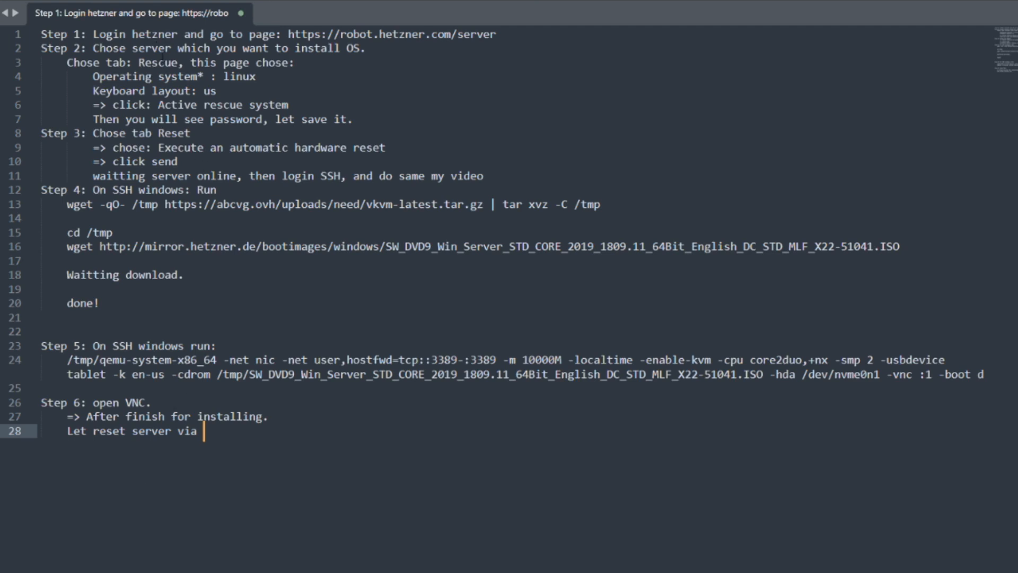
pyautogui.doubleClick(159, 62)
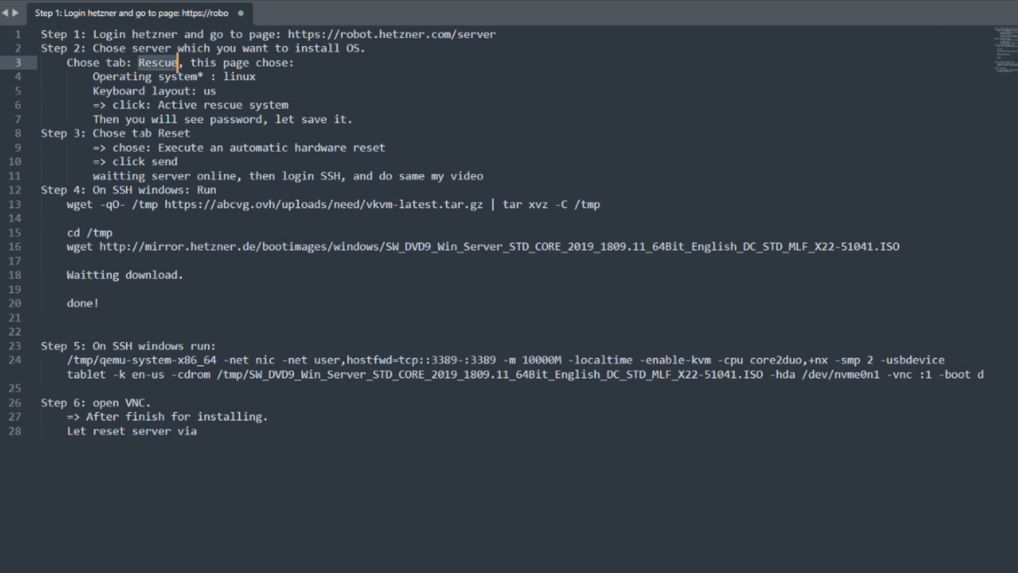
pyautogui.click(278, 425)
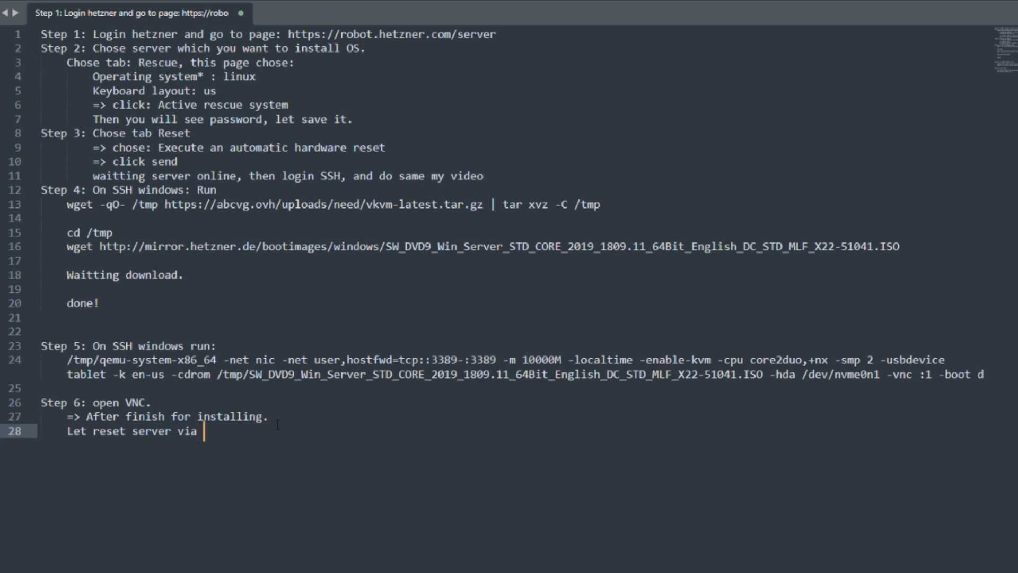
pyautogui.write('Hetzner controll page.')
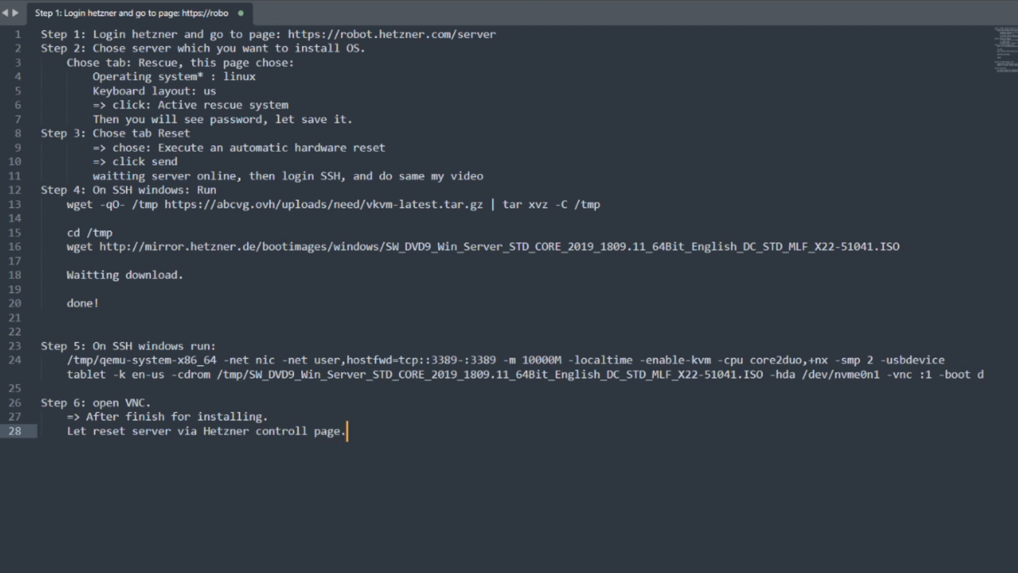
# Leave a blank line after Step 6 and write "Step 7: let finish format storage and end joy server, please".
pyautogui.press('Return')
pyautogui.press('Return')
pyautogui.press('BackSpace')
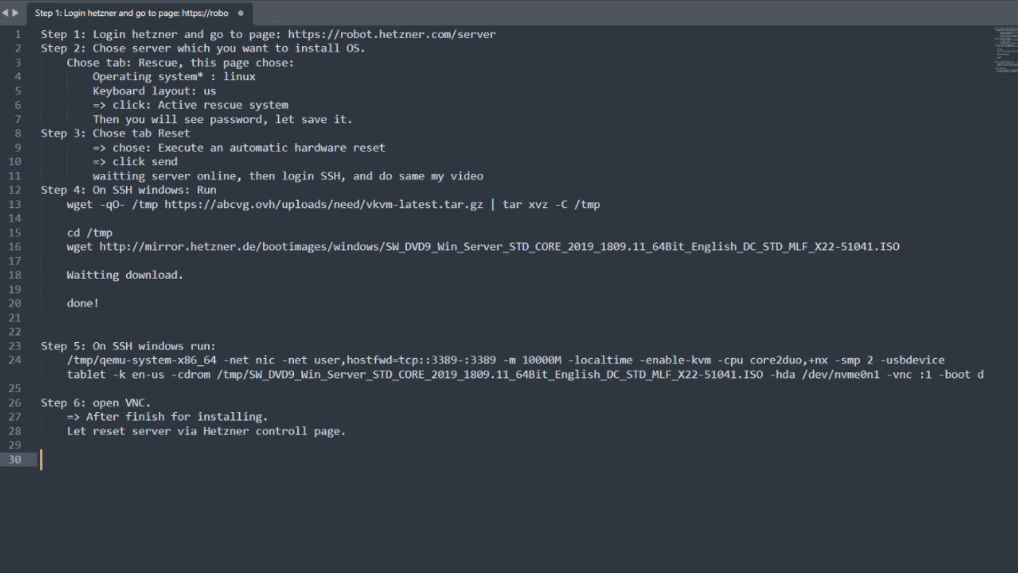
pyautogui.write('Step 7: let en')
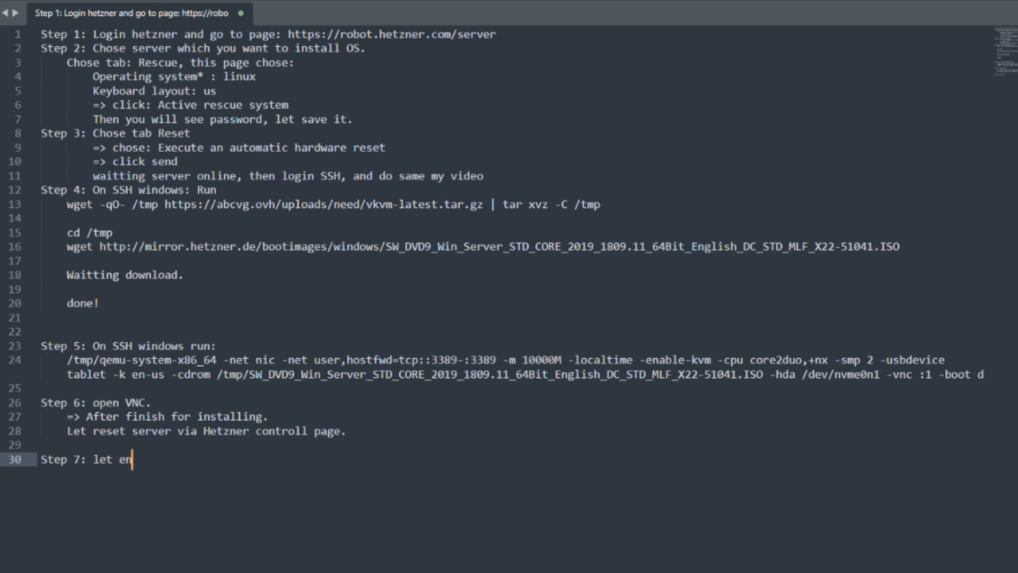
pyautogui.write('joy')
pyautogui.press('BackSpace')
pyautogui.press('BackSpace')
pyautogui.press('BackSpace')
pyautogui.press('BackSpace')
pyautogui.press('BackSpace')
pyautogui.press('BackSpace')
pyautogui.write('fo')
pyautogui.press('BackSpace')
pyautogui.write('inish format stora')
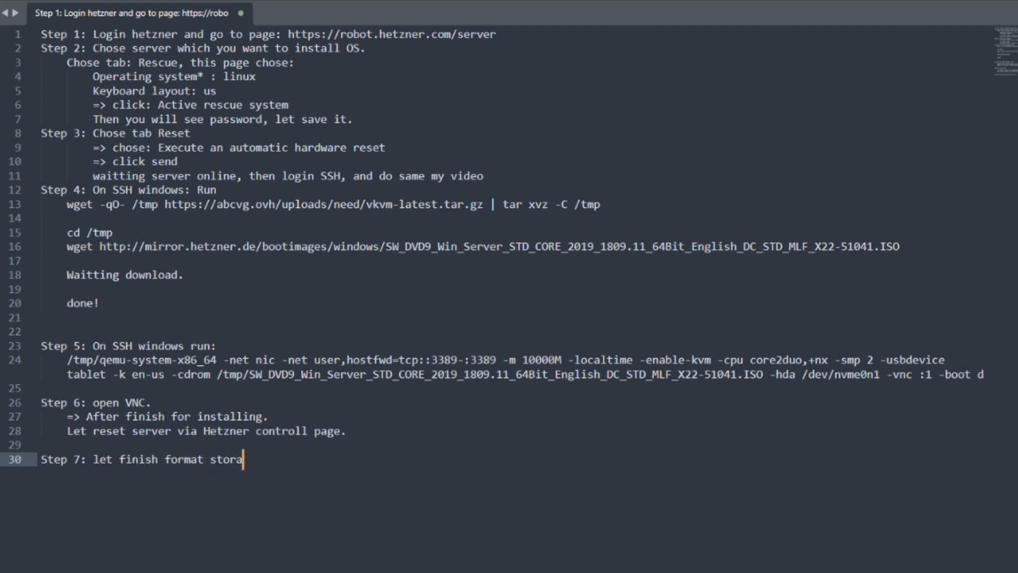
pyautogui.write('ge and end joy ')
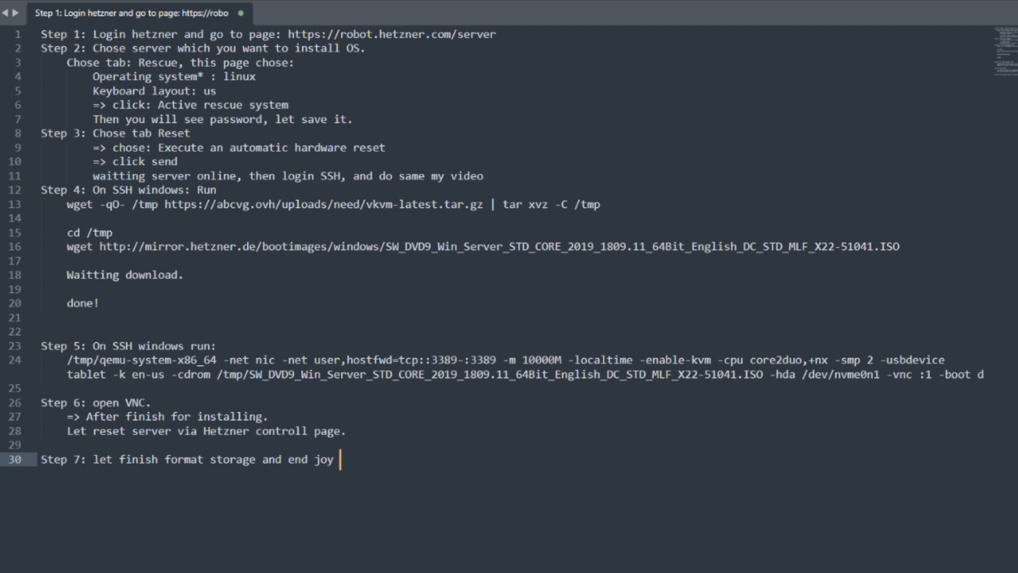
pyautogui.write('sercver')
pyautogui.press('BackSpace')
pyautogui.press('BackSpace')
pyautogui.press('BackSpace')
pyautogui.press('BackSpace')
pyautogui.write('ver, please')
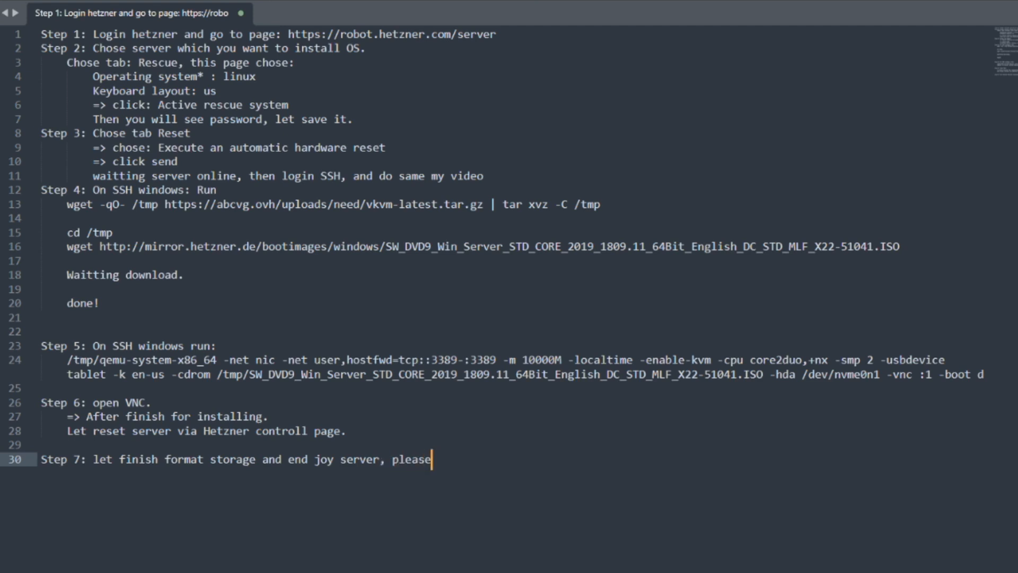
# Complete the Step 7 line with "active lisence after installed.".
pyautogui.write(' active ')
pyautogui.write('win')
pyautogui.press('BackSpace')
pyautogui.press('BackSpace')
pyautogui.press('BackSpace')
pyautogui.write('lice')
pyautogui.press('BackSpace')
pyautogui.press('BackSpace')
pyautogui.press('BackSpace')
pyautogui.write('isence ')
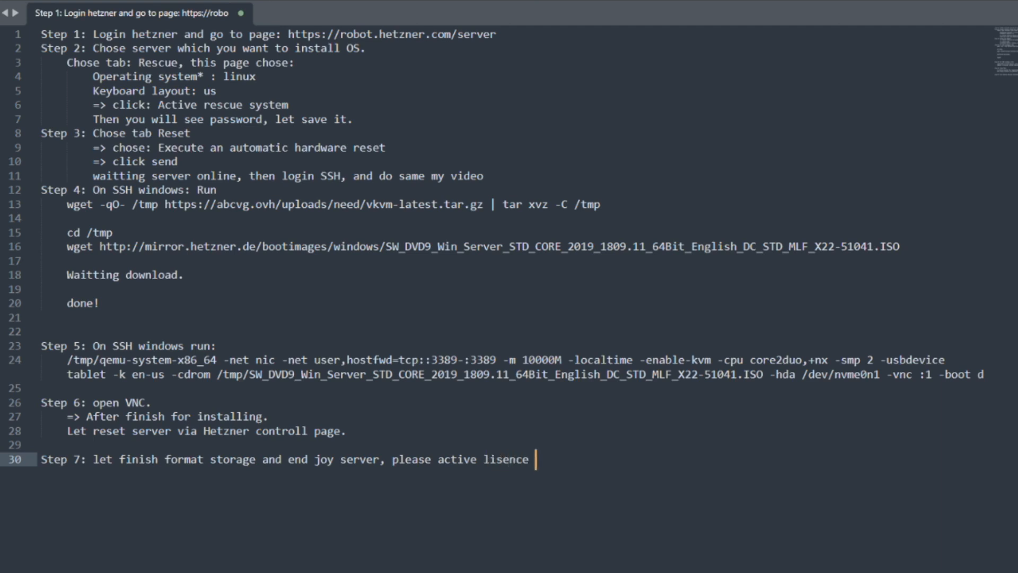
pyautogui.write('after install')
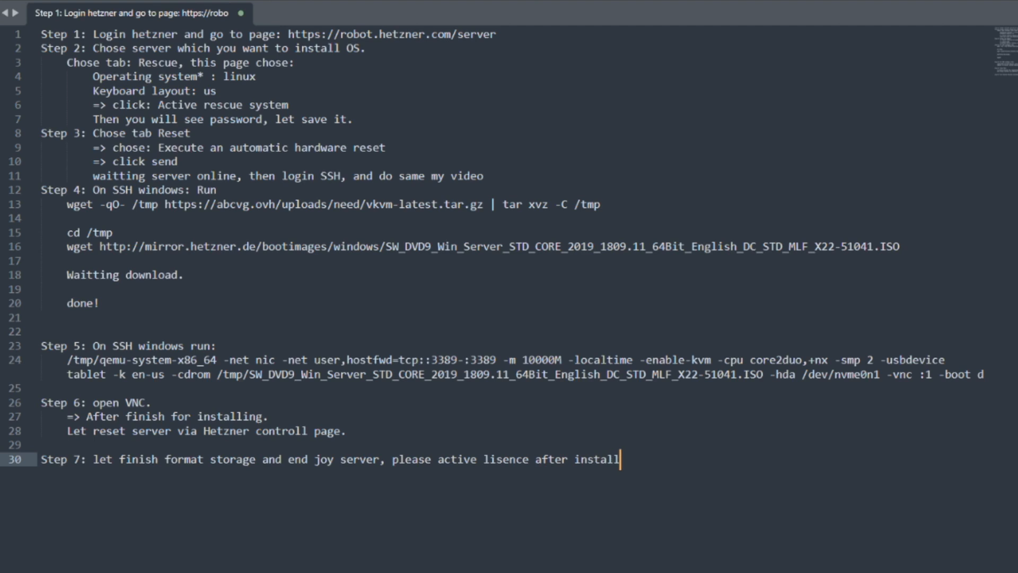
pyautogui.write('ed.')
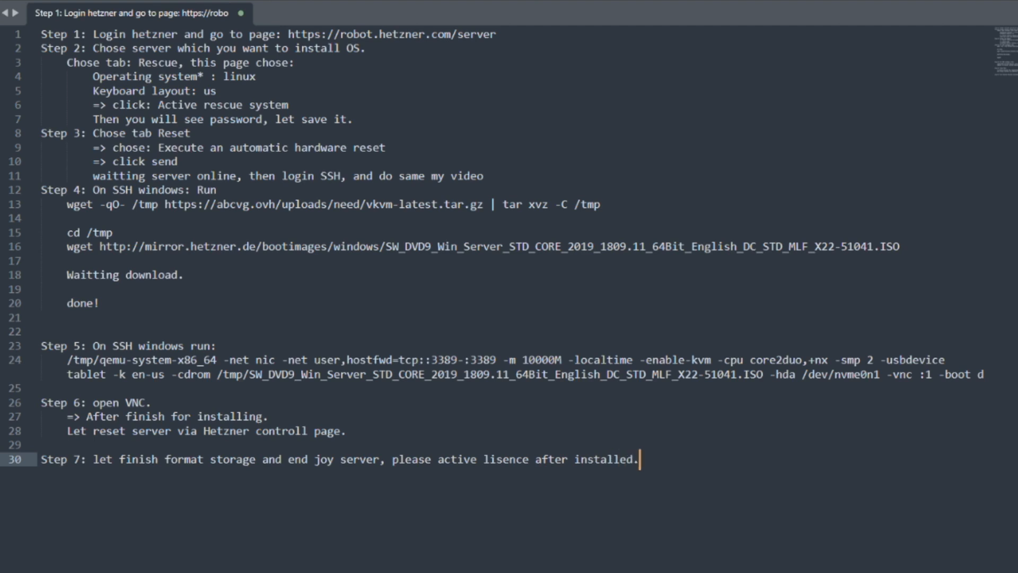